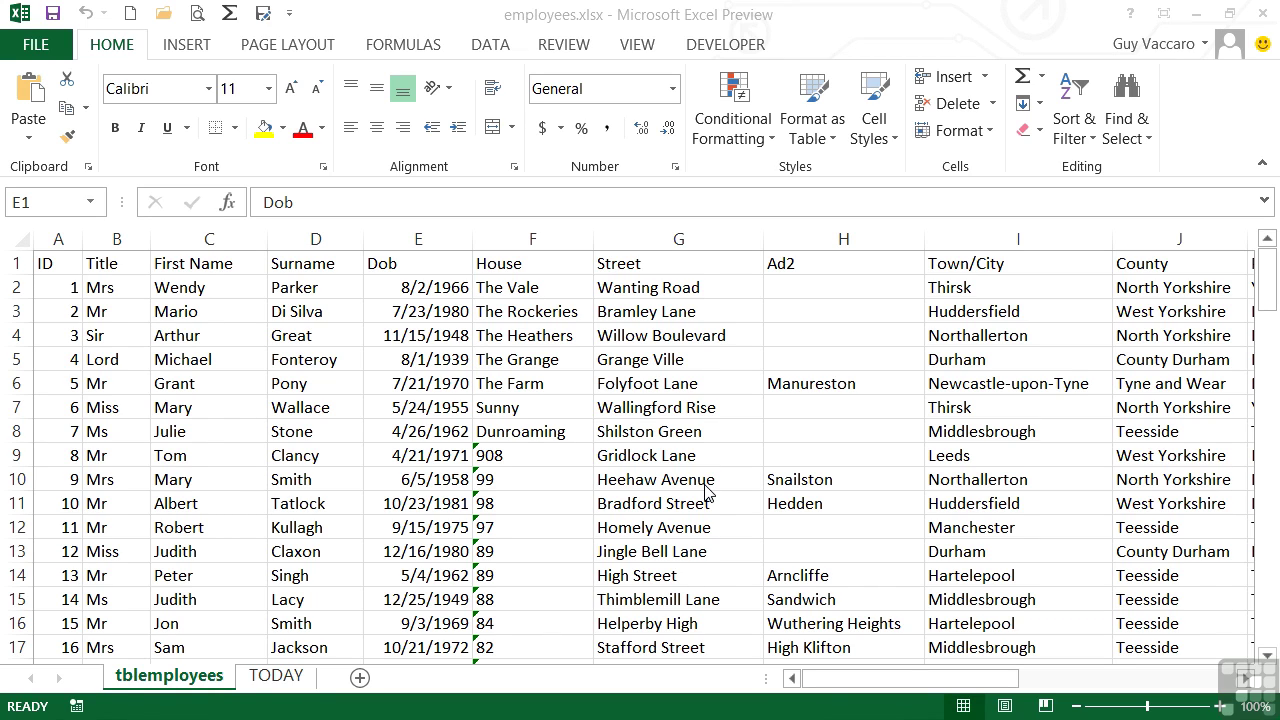
# Step: Insert a new column E before Dob and widen it
pyautogui.click(418, 238)
pyautogui.rightClick(418, 240)
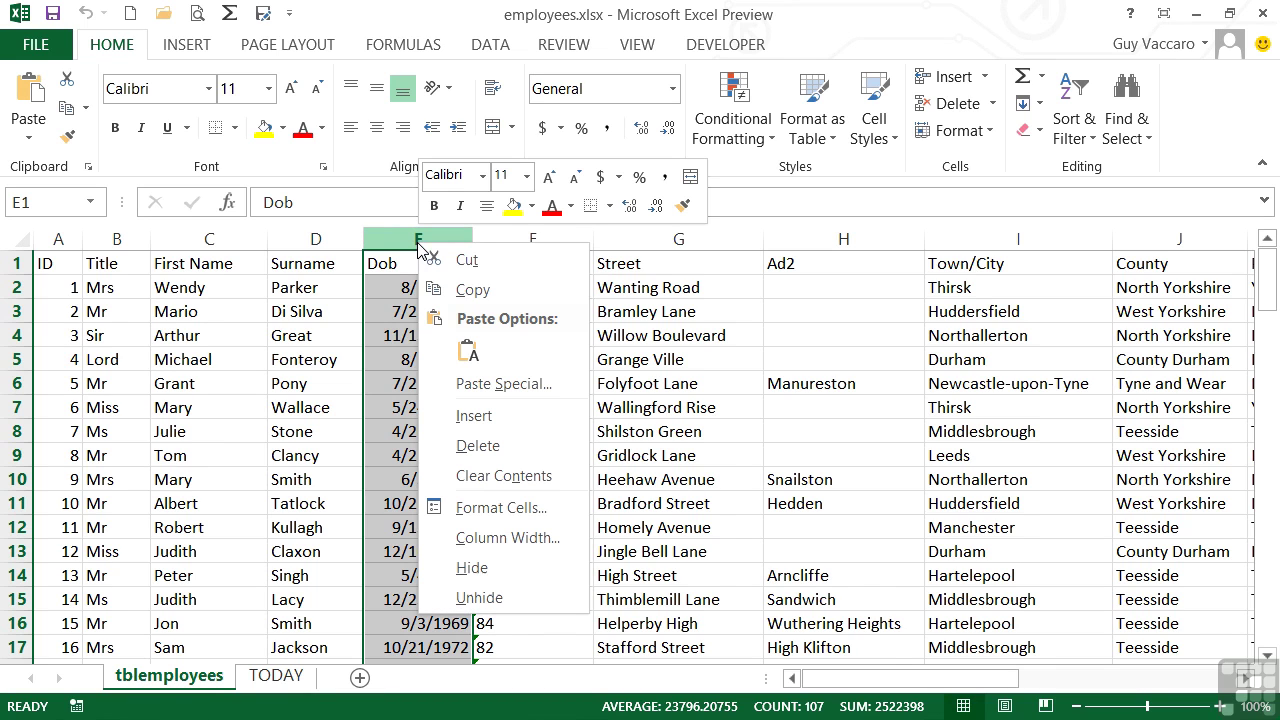
pyautogui.click(514, 416)
pyautogui.moveTo(460, 238); pyautogui.dragTo(557, 240)
# Step: Head column E 'Flash' and enter the first employee's initial and surname in E2
pyautogui.click(415, 266)
pyautogui.write('Flash')
pyautogui.press('Return')
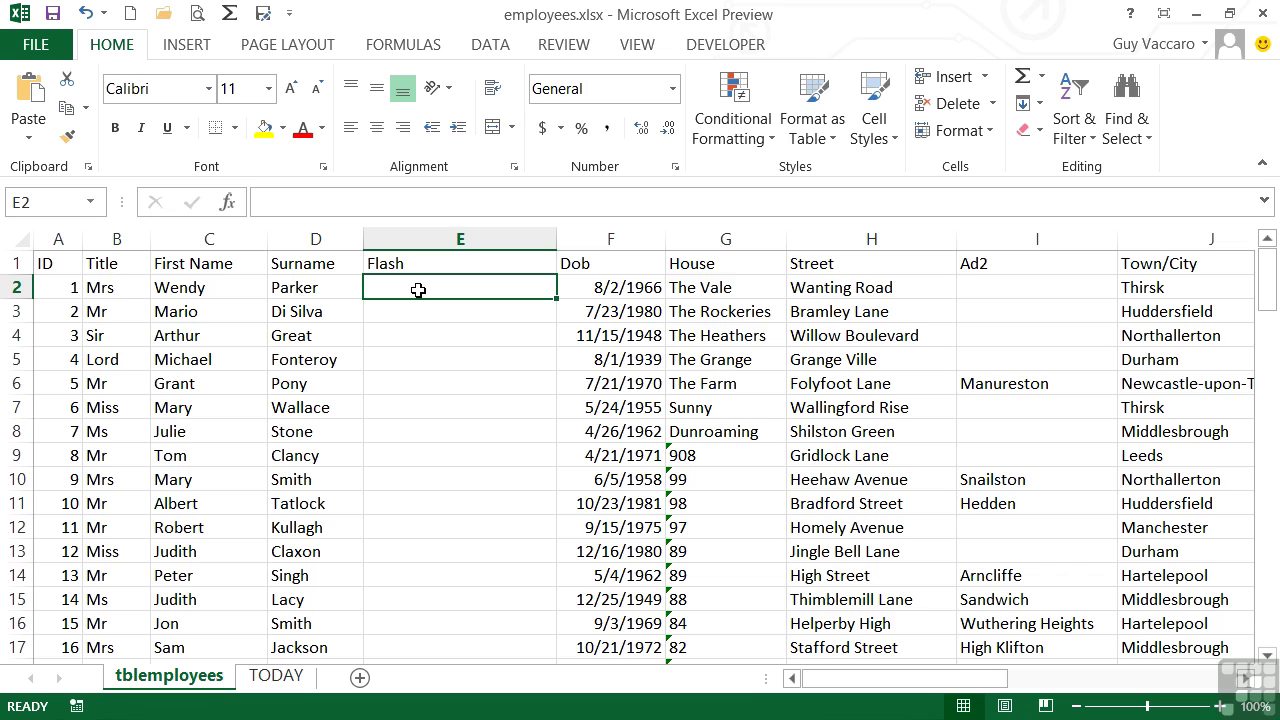
pyautogui.write('W Parker')
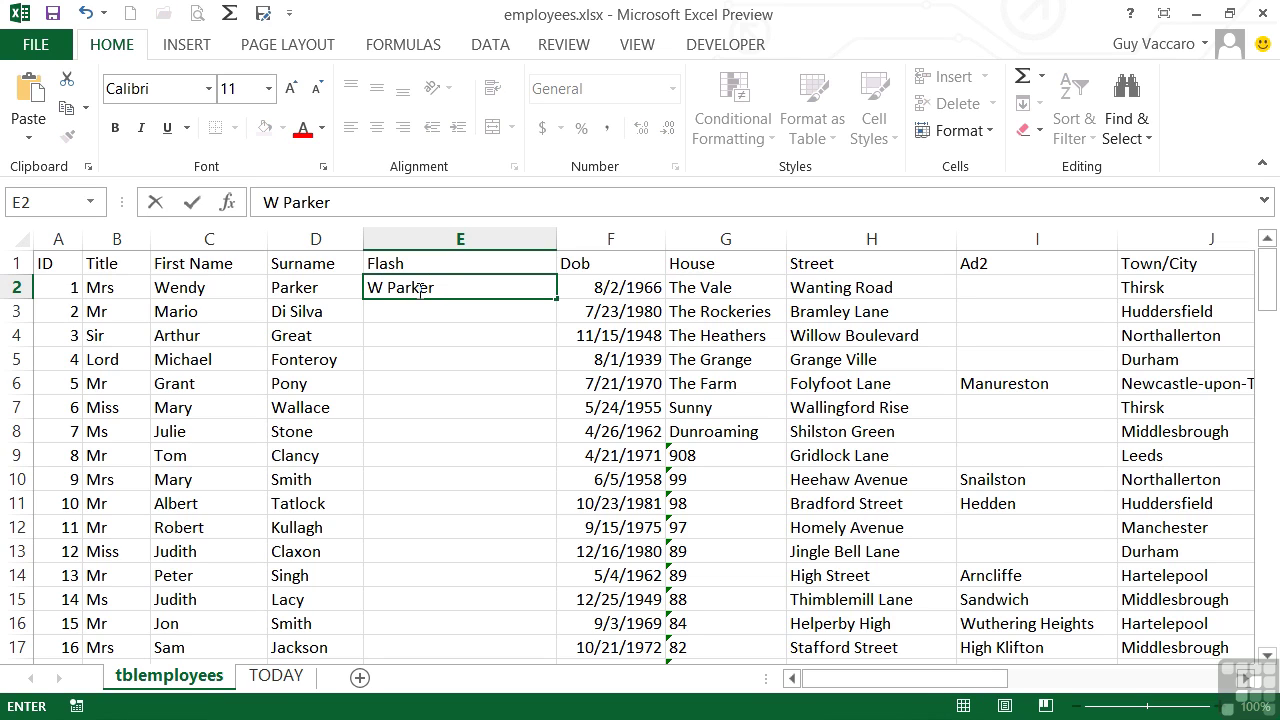
pyautogui.hotkey('ctrl', 'Return')
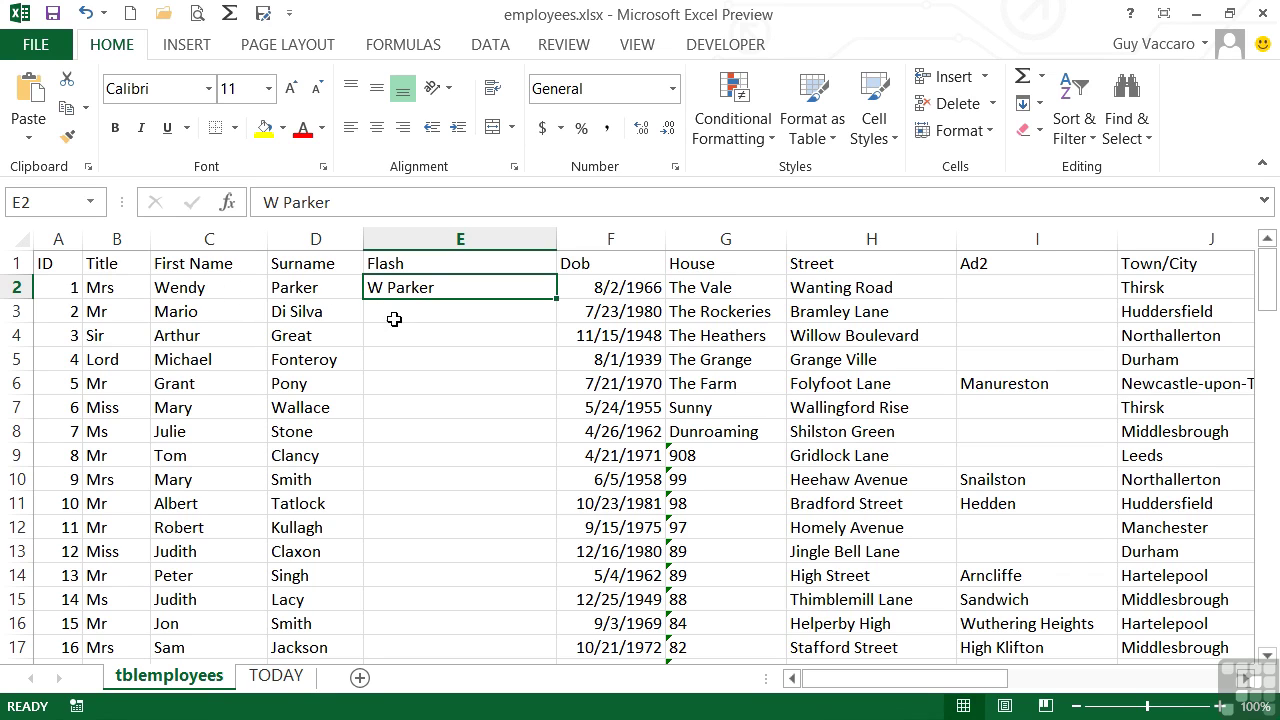
# Step: Run Data > Flash Fill on column E and check the filled initial-and-surname entries
pyautogui.click(492, 46)
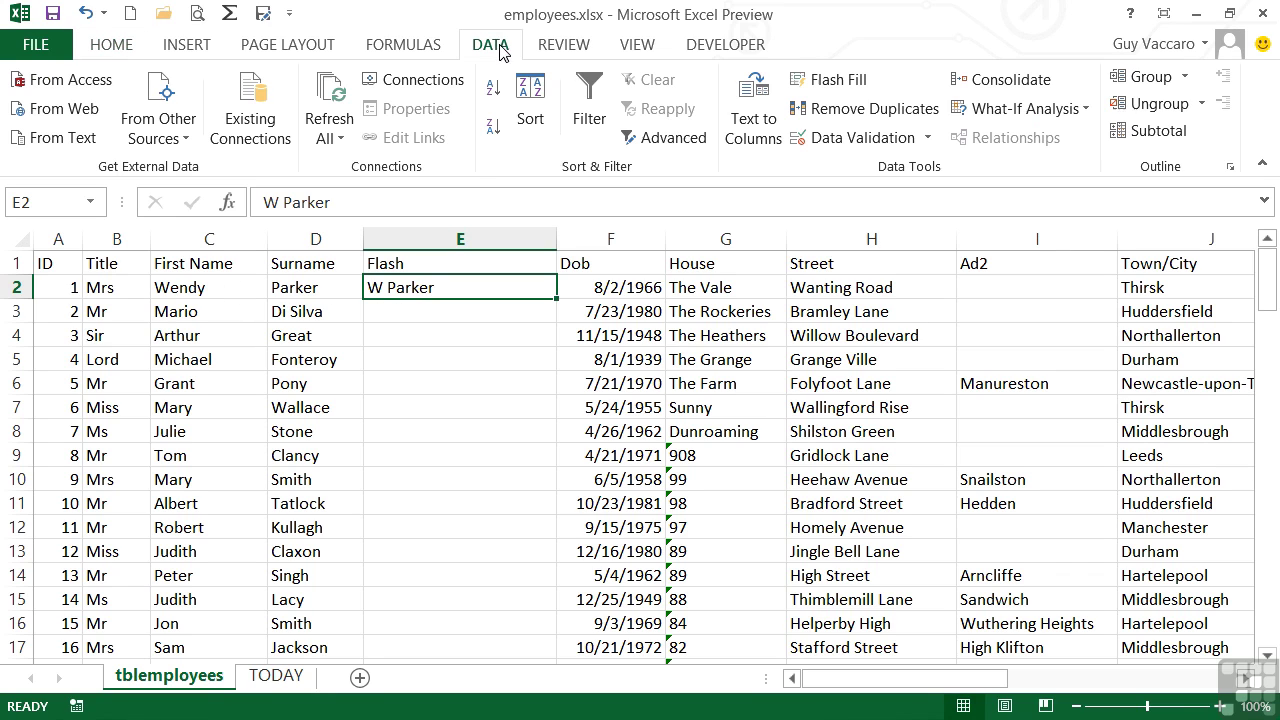
pyautogui.click(843, 81)
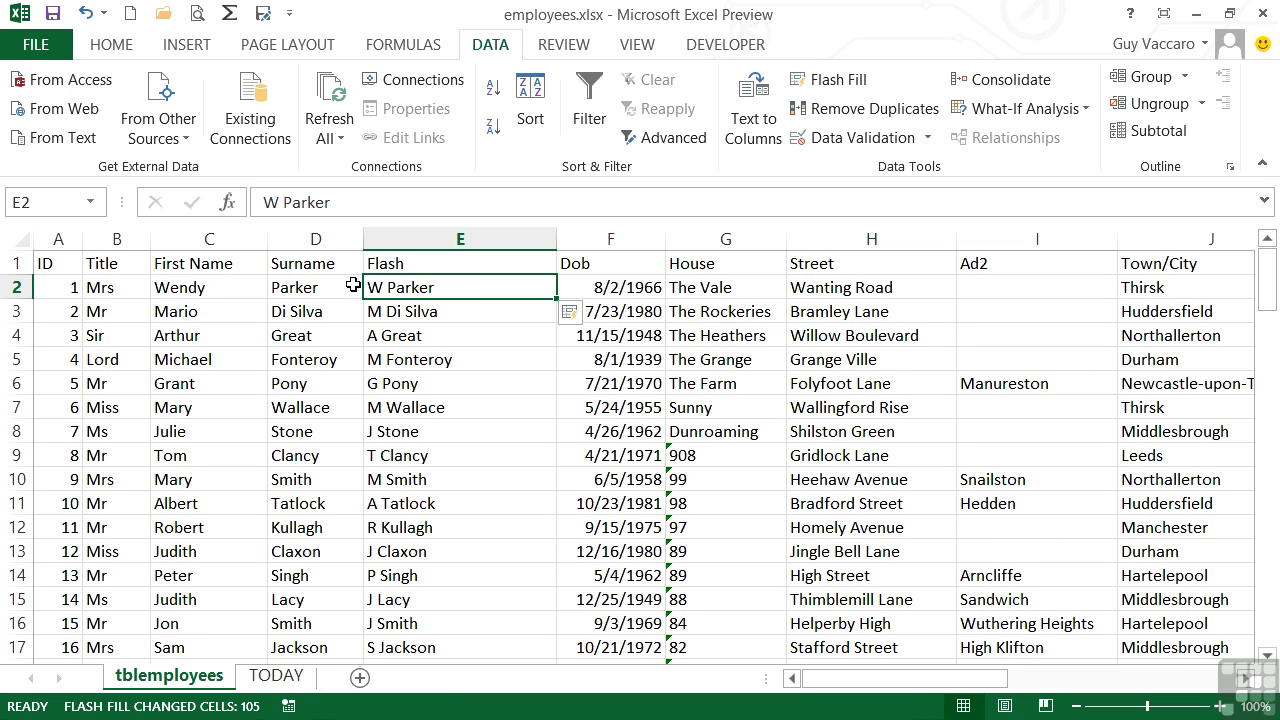
pyautogui.click(441, 316)
pyautogui.click(433, 338)
pyautogui.click(430, 360)
pyautogui.click(432, 380)
pyautogui.click(432, 402)
pyautogui.click(428, 364)
pyautogui.click(430, 338)
pyautogui.click(432, 312)
pyautogui.click(436, 288)
# Step: Retype E2 with the employee's title prefixed and accept the Flash Fill suggestions
pyautogui.write('Mrs')
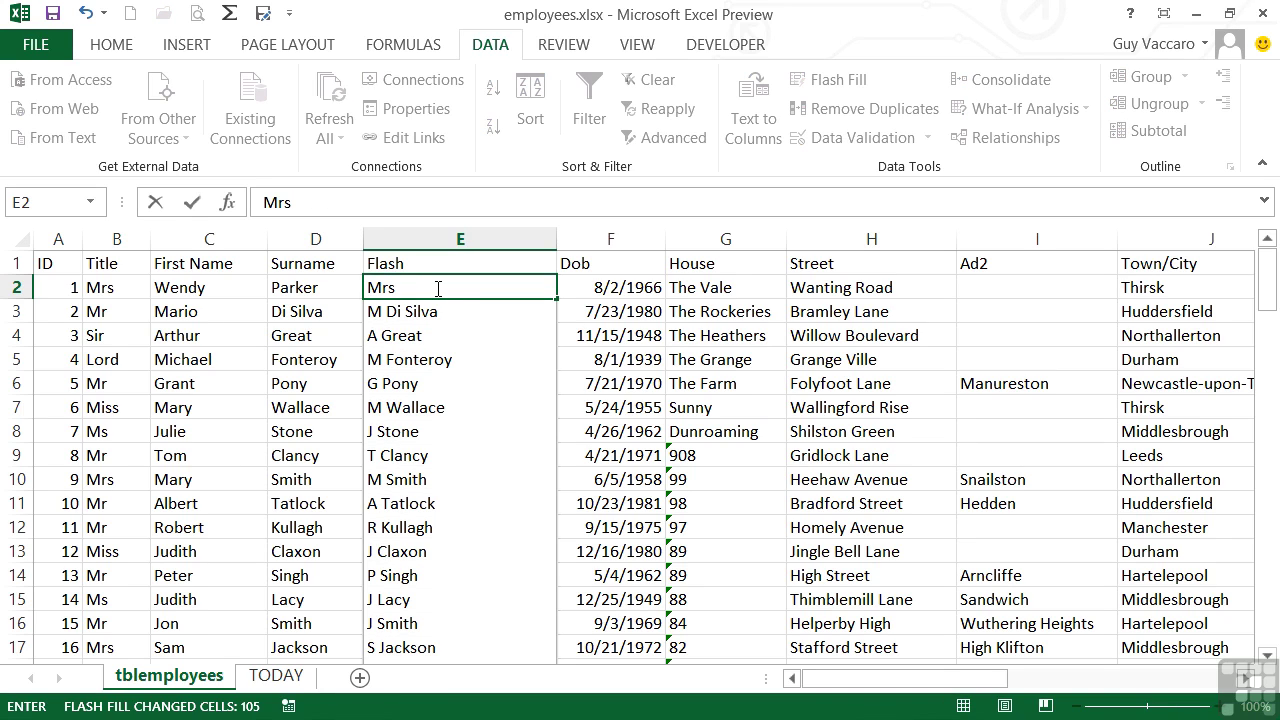
pyautogui.write(' W Parker')
pyautogui.press('Return')
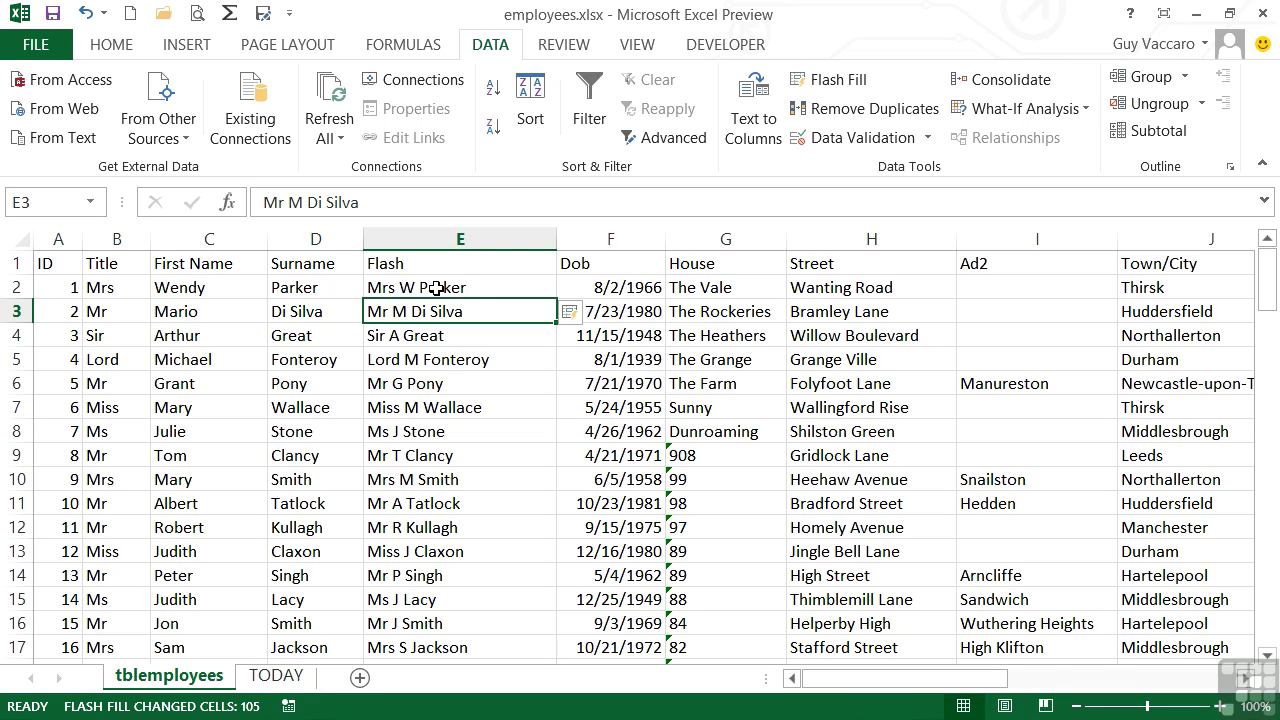
pyautogui.click(601, 317)
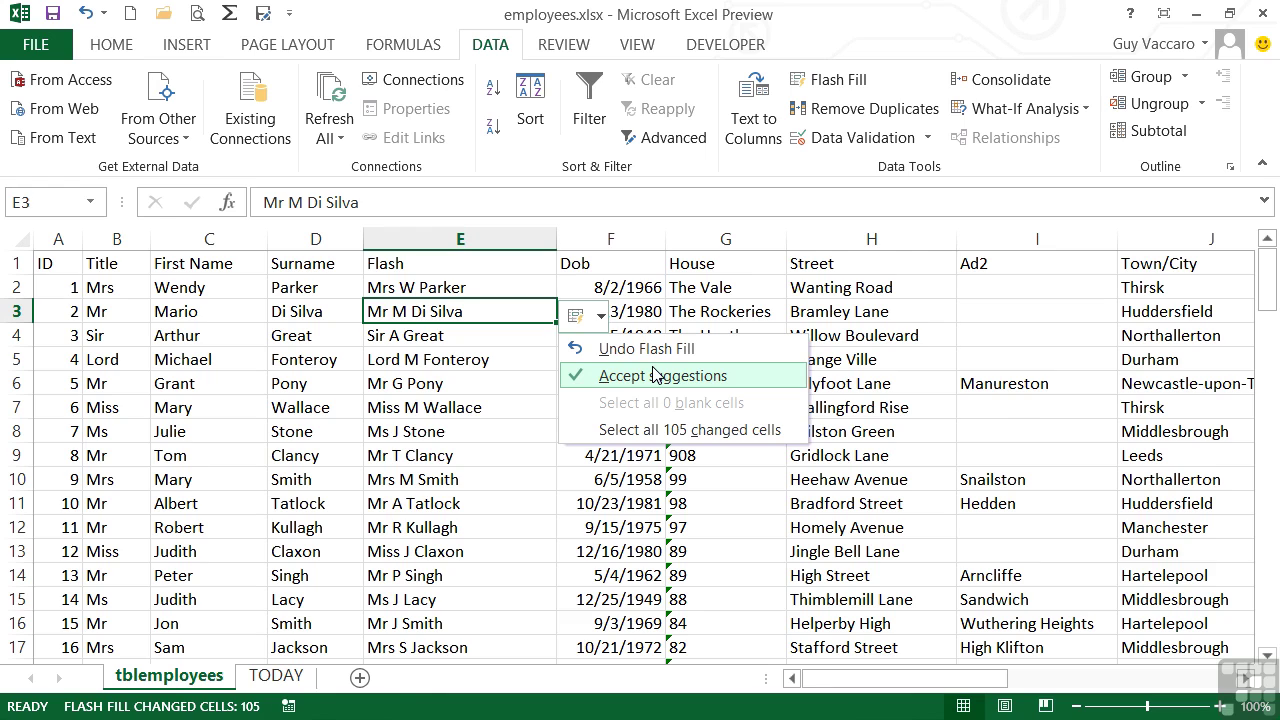
pyautogui.click(646, 287)
pyautogui.click(551, 291)
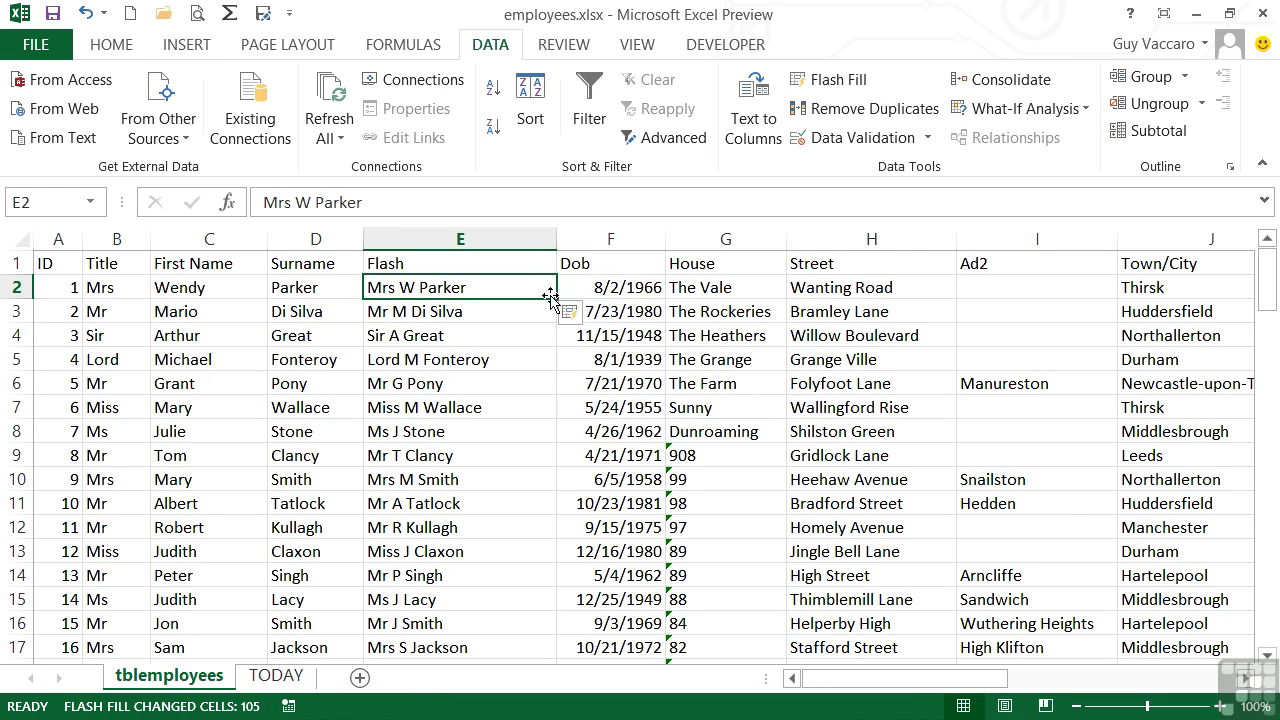
pyautogui.click(576, 316)
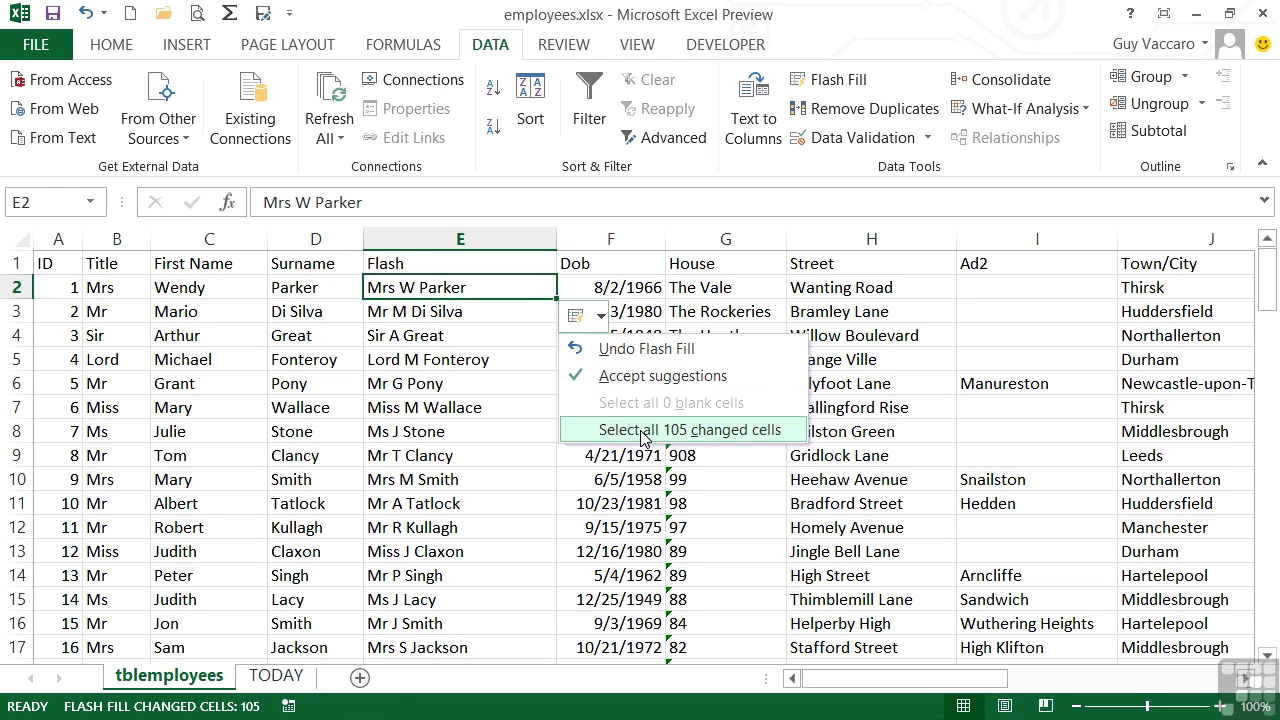
pyautogui.click(635, 376)
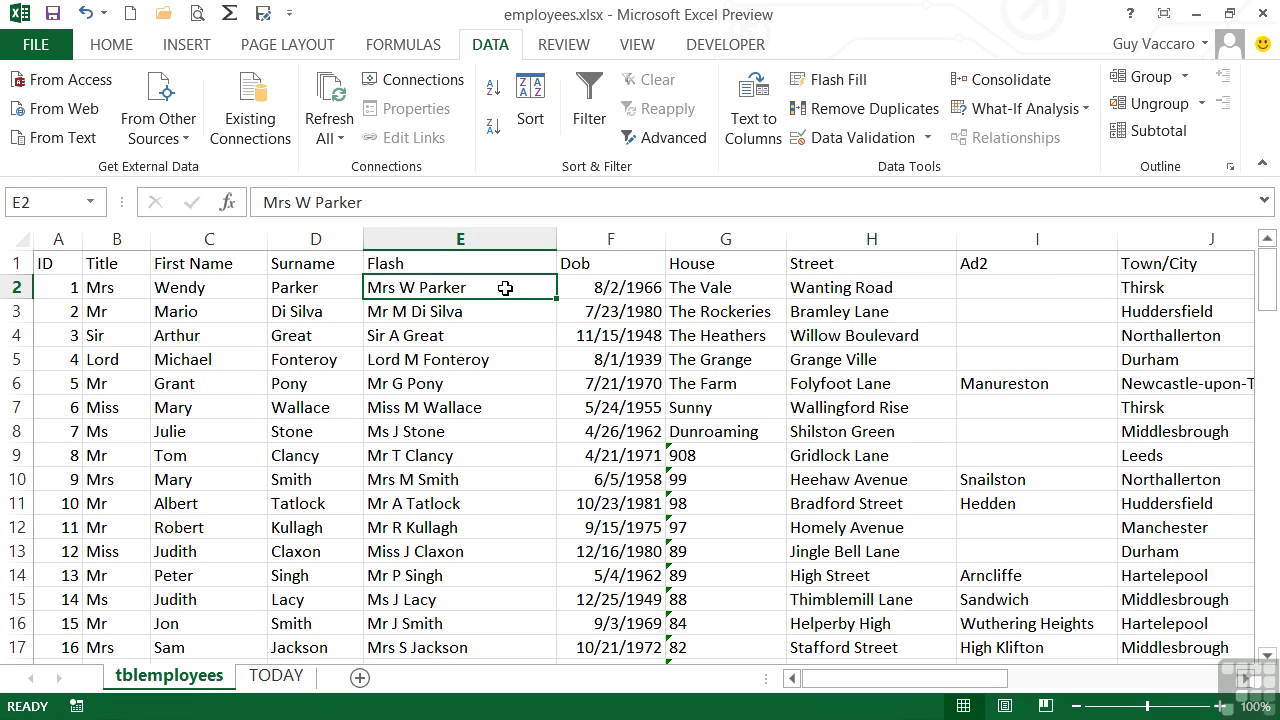
# Step: Enter an initials-and-town example ending in Thirsk in E2, run Flash Fill, and dismiss the no-pattern message
pyautogui.write('W P Thirsk')
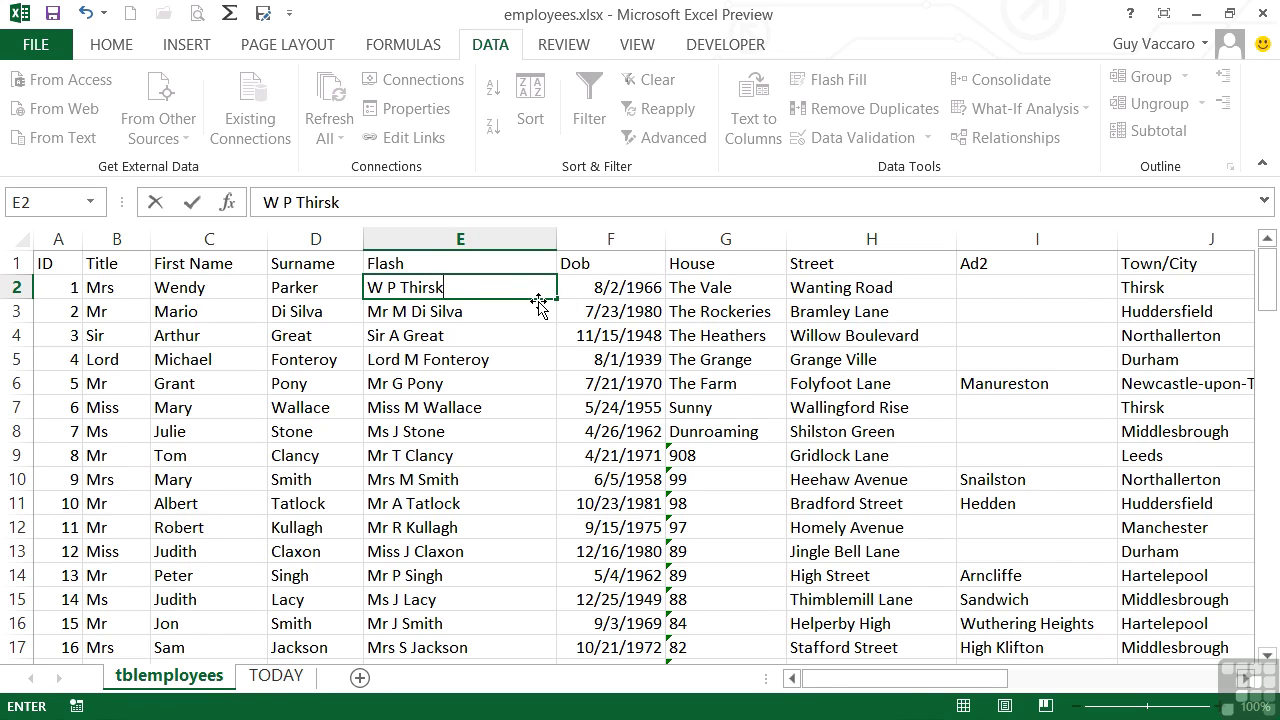
pyautogui.press('Return')
pyautogui.click(537, 294)
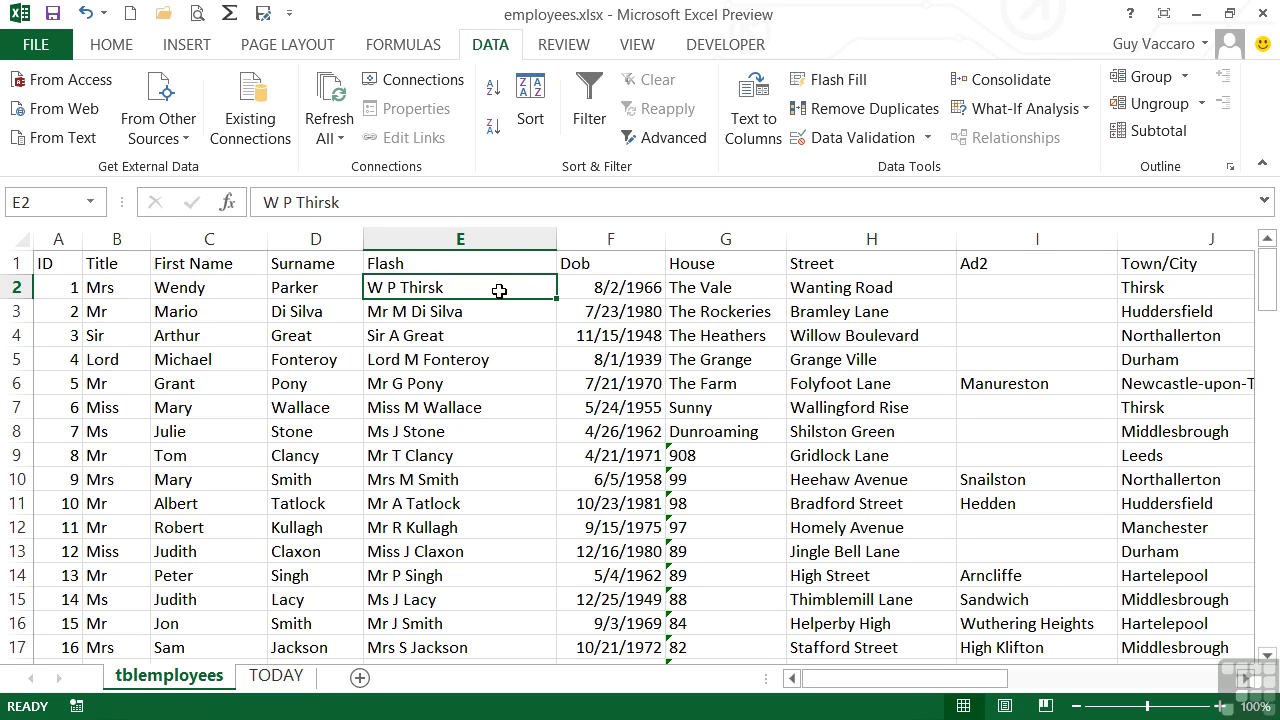
pyautogui.click(858, 84)
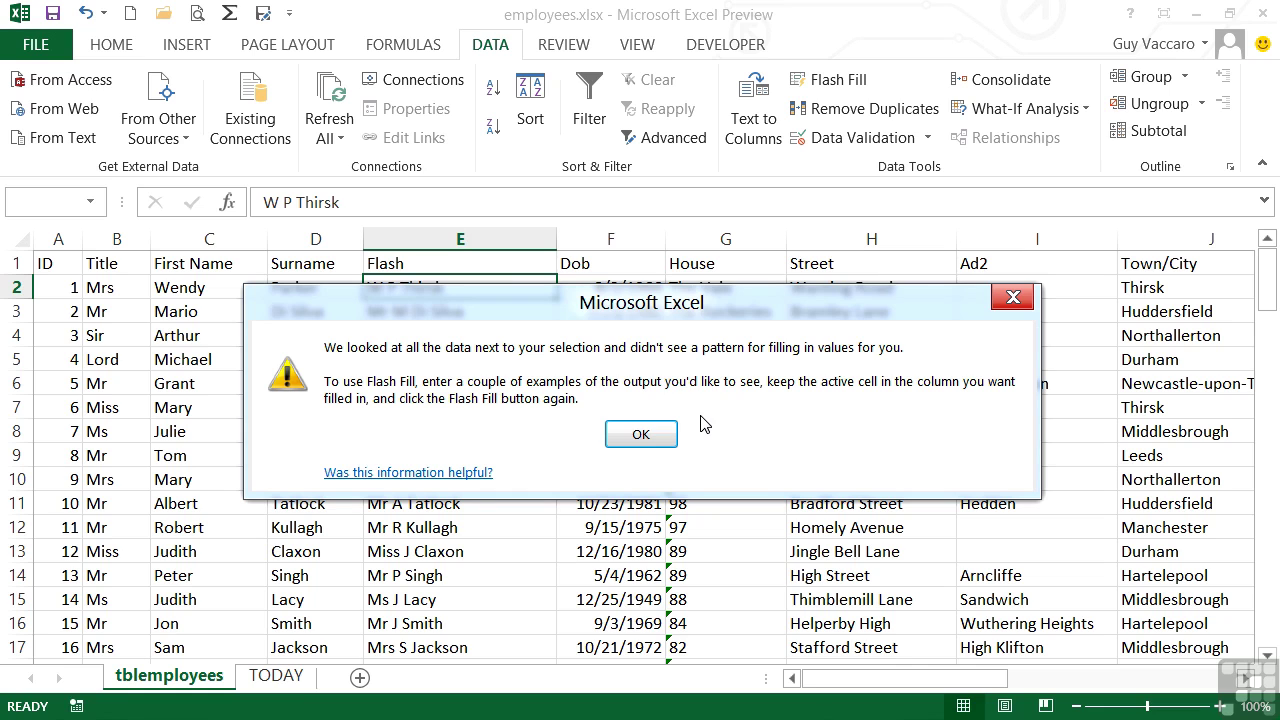
pyautogui.click(645, 436)
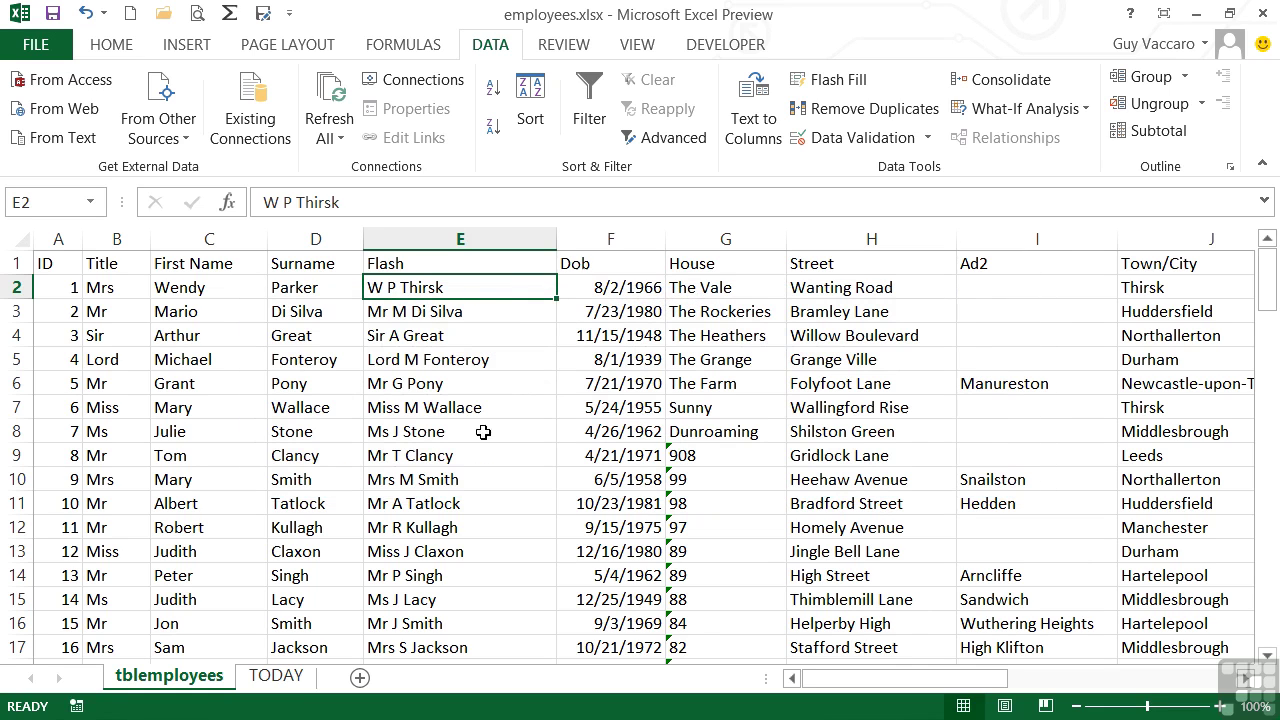
# Step: Clear column E below row 2 and rerun Flash Fill from the initials-and-town example
pyautogui.click(435, 311)
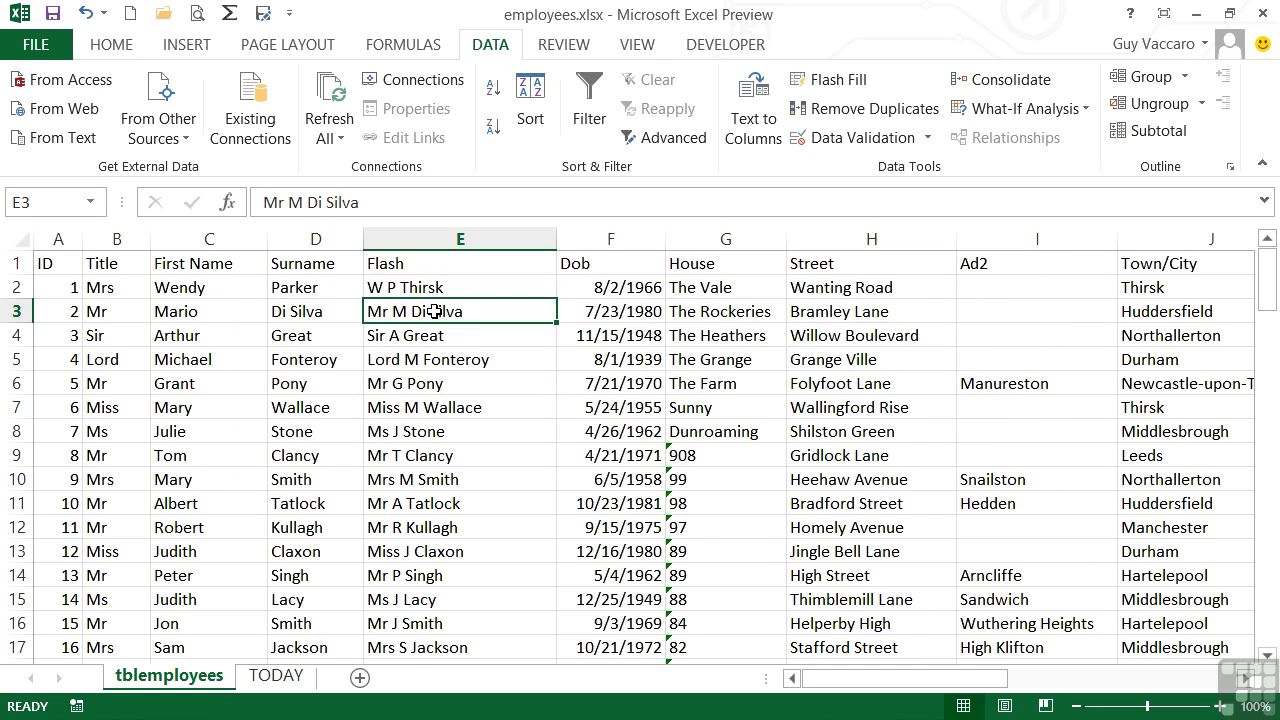
pyautogui.hotkey('ctrl', 'shift', 'Down')
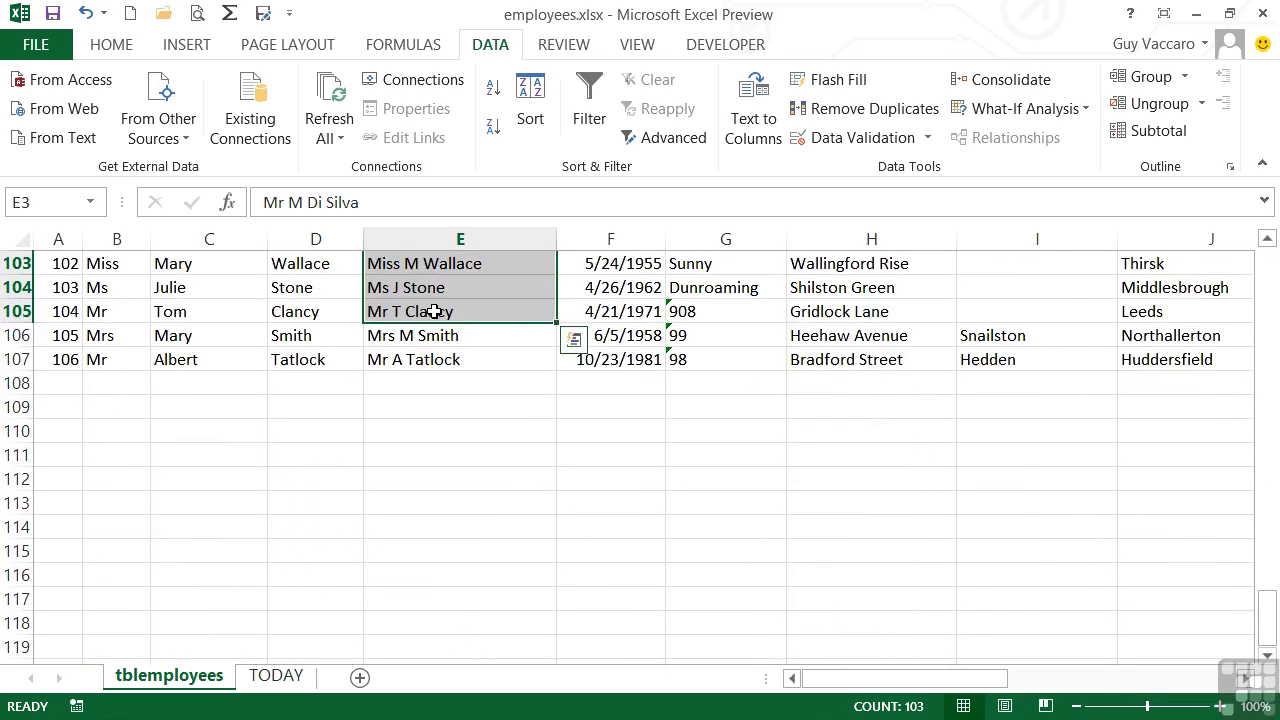
pyautogui.press('Delete')
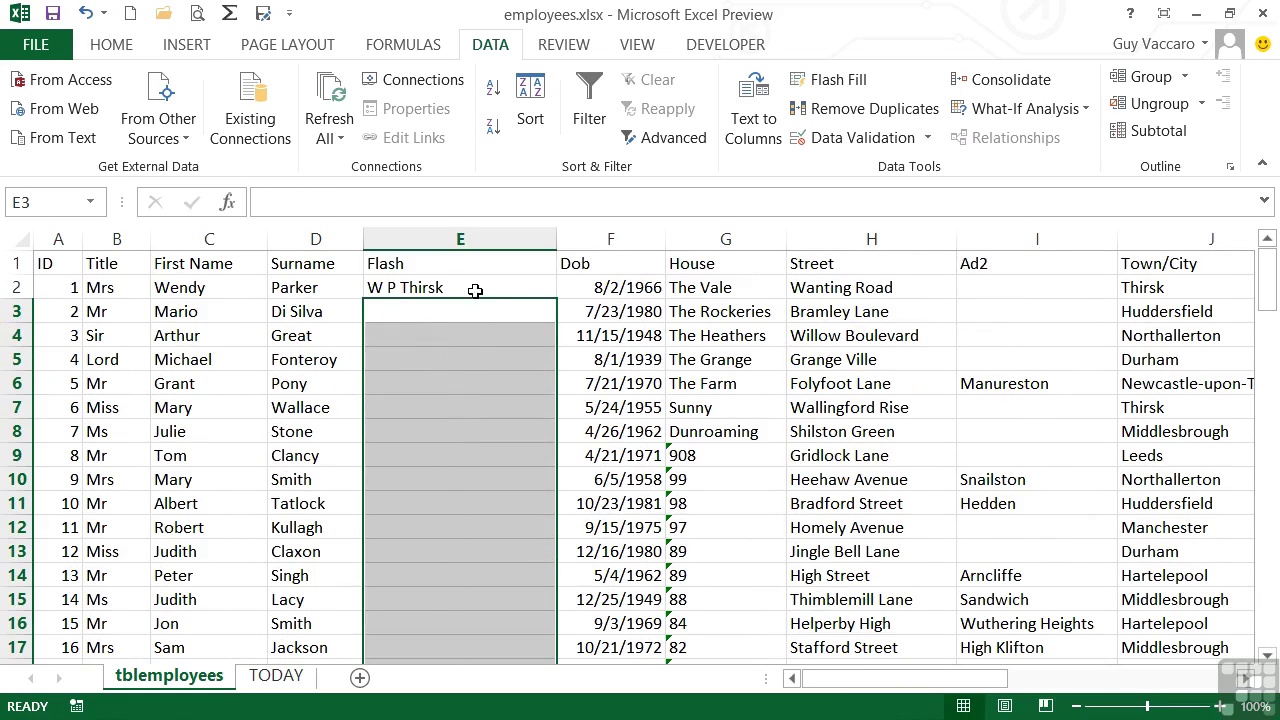
pyautogui.click(477, 287)
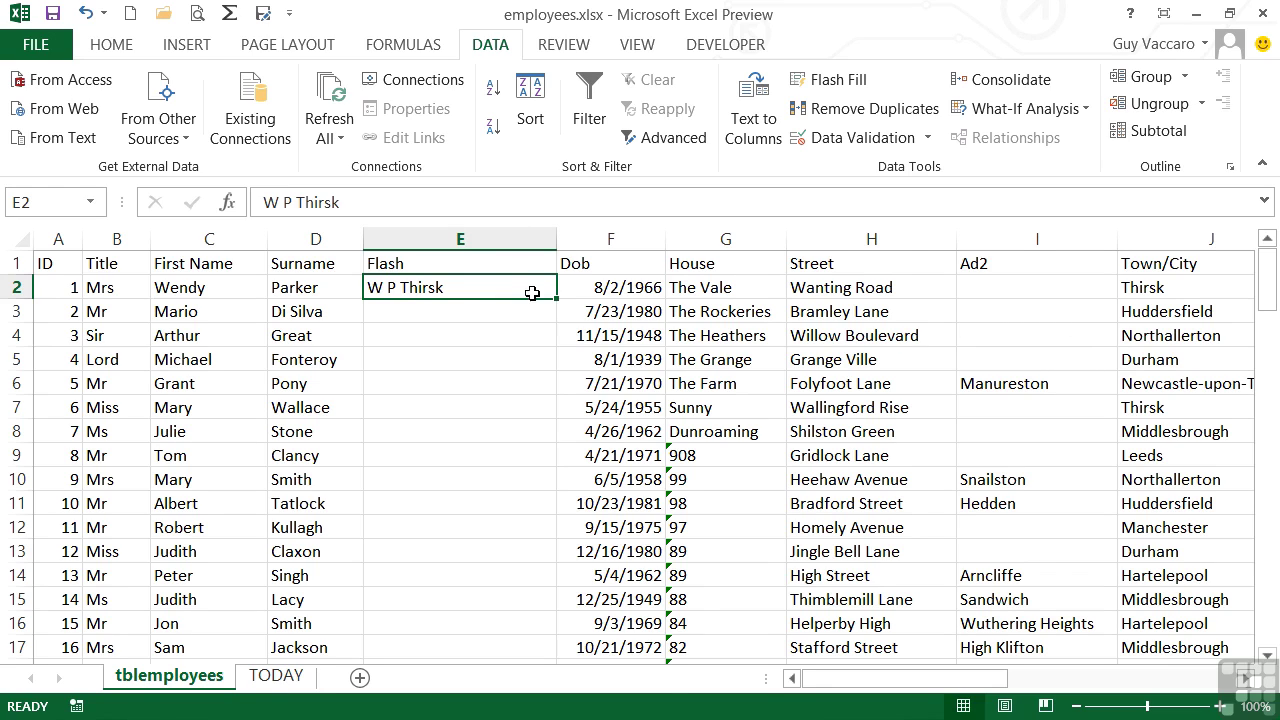
pyautogui.click(835, 80)
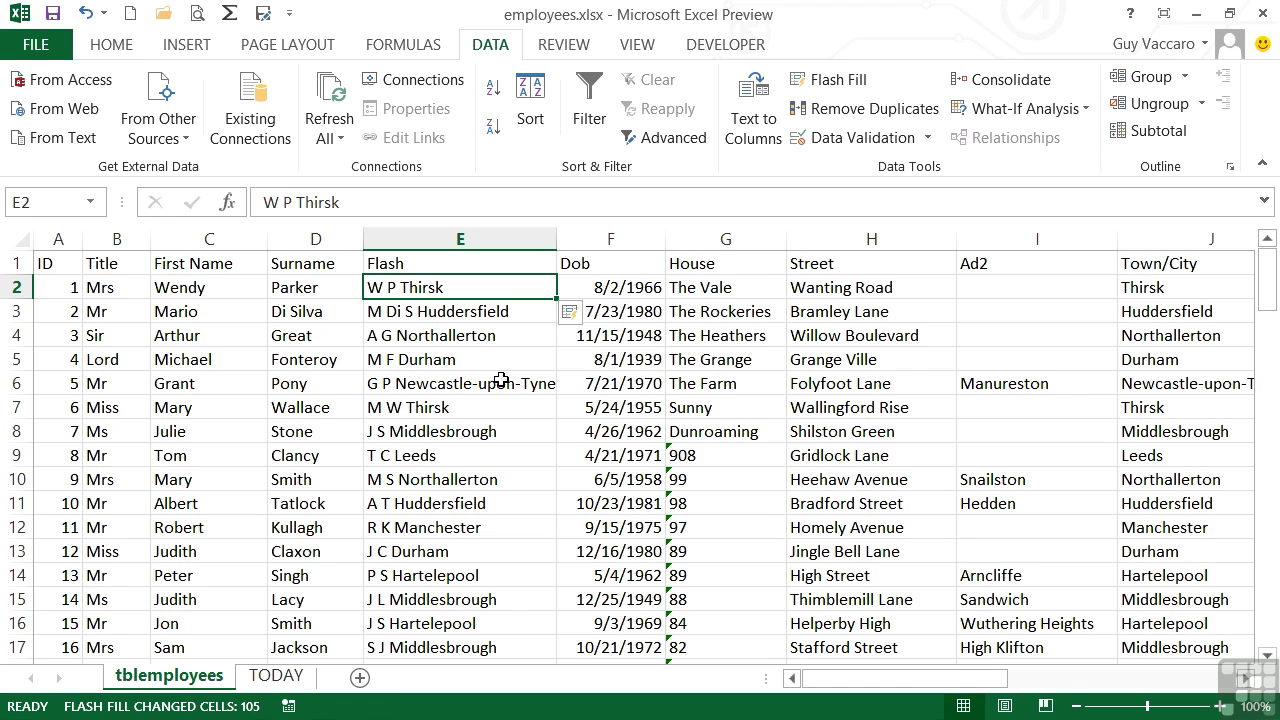
# Step: Insert a widened column N before Fax headed 'STD-TEL'
pyautogui.moveTo(914, 680); pyautogui.dragTo(1074, 684)
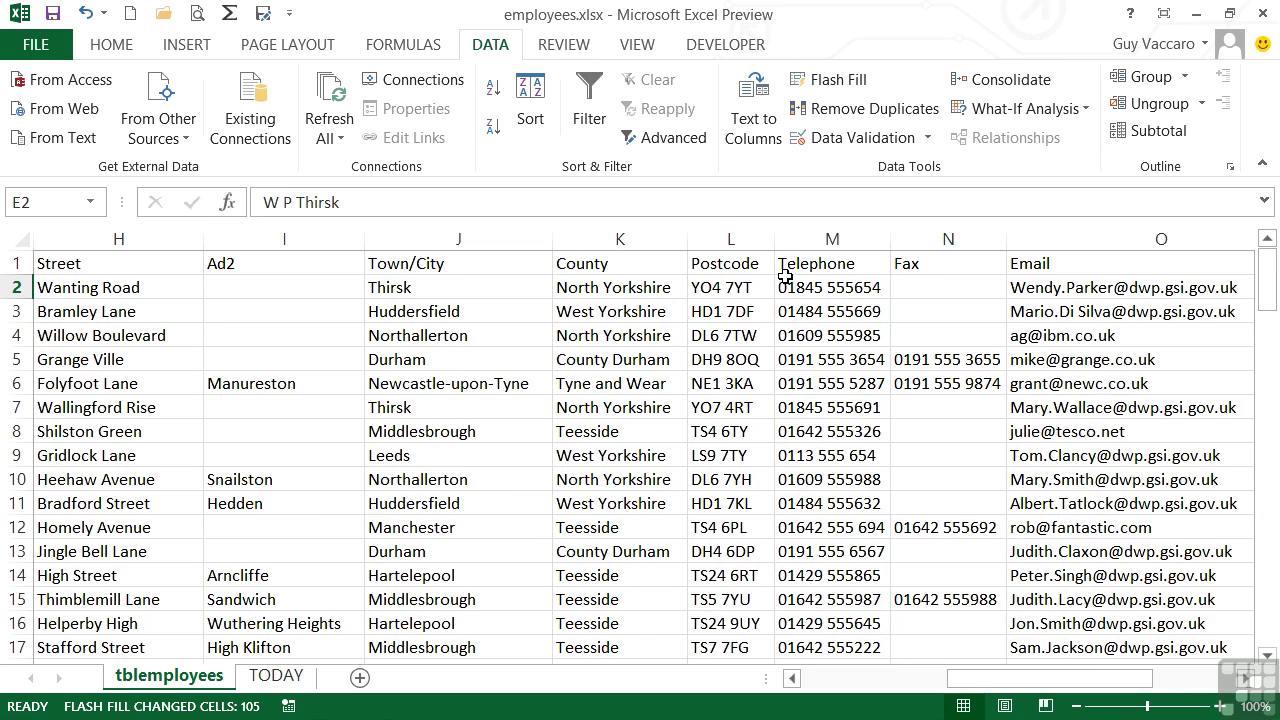
pyautogui.click(948, 238)
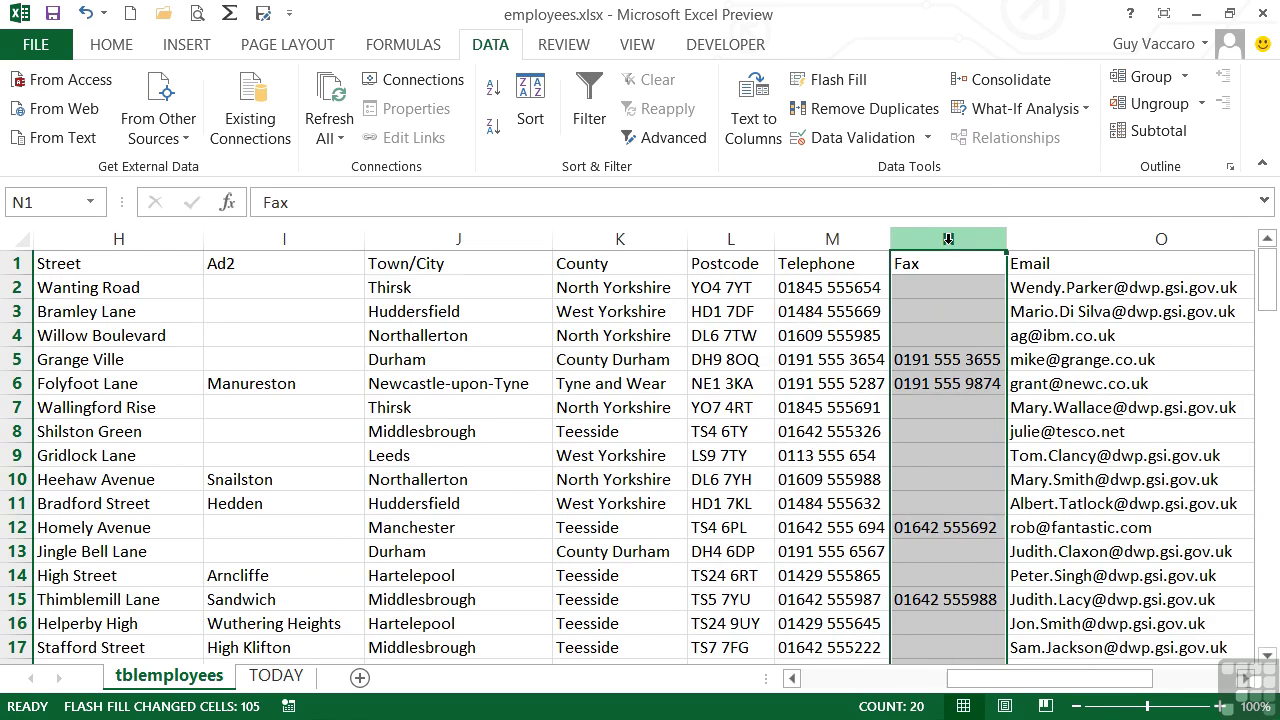
pyautogui.rightClick(948, 238)
pyautogui.click(1004, 417)
pyautogui.moveTo(1008, 255); pyautogui.dragTo(1041, 250)
pyautogui.click(981, 264)
pyautogui.write('STD-TEL')
pyautogui.press('Return')
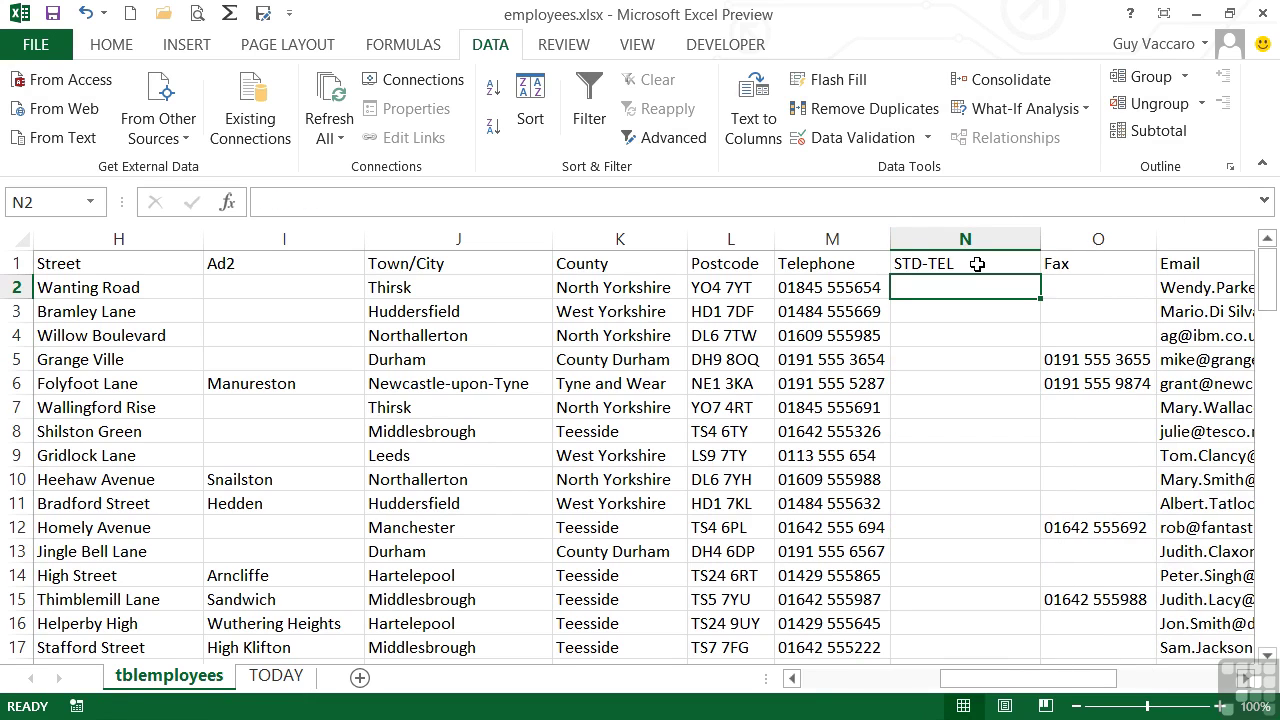
# Step: Enter a telephone example with its STD code in brackets in N2 and Flash Fill column N
pyautogui.write('(')
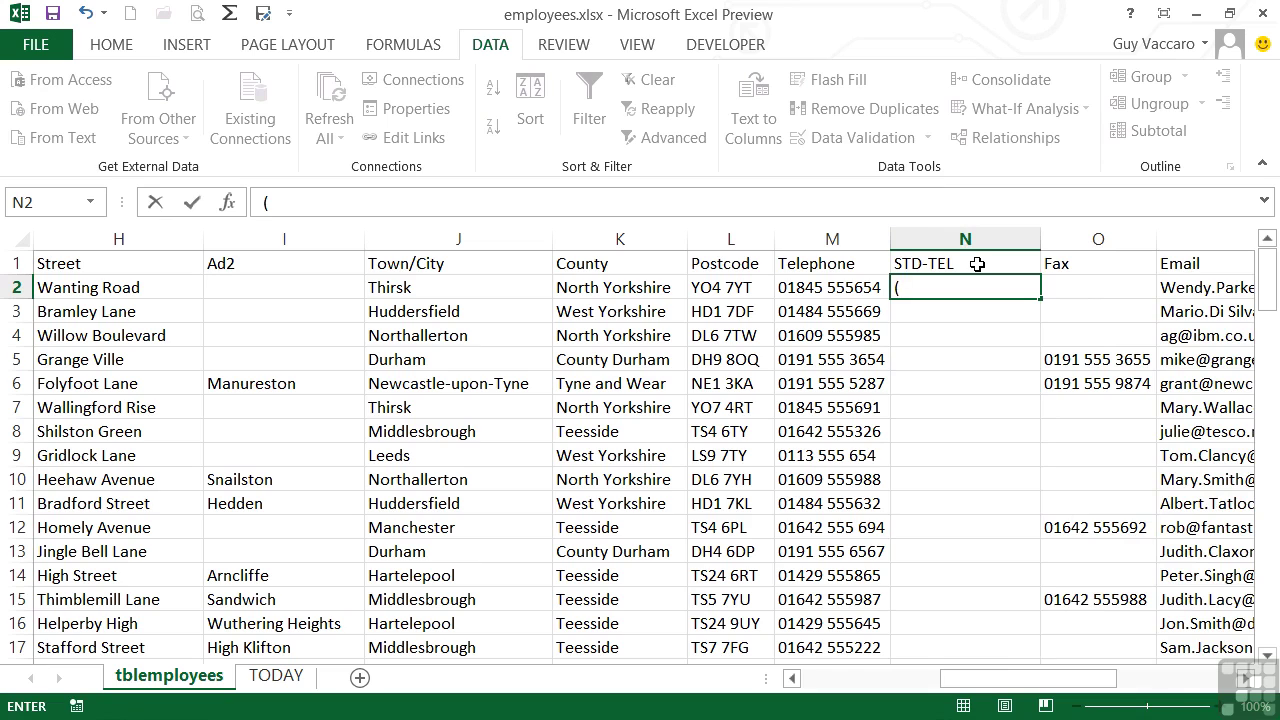
pyautogui.write('01845) 555654')
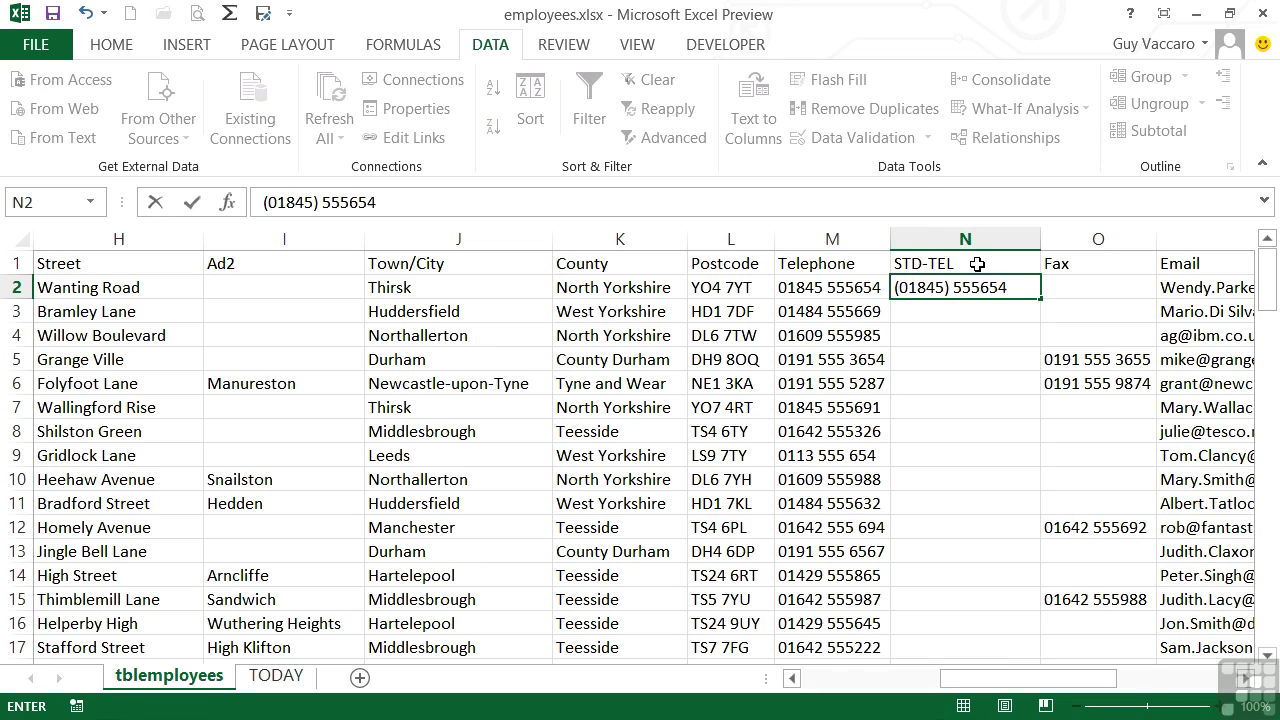
pyautogui.press('Return')
pyautogui.click(958, 287)
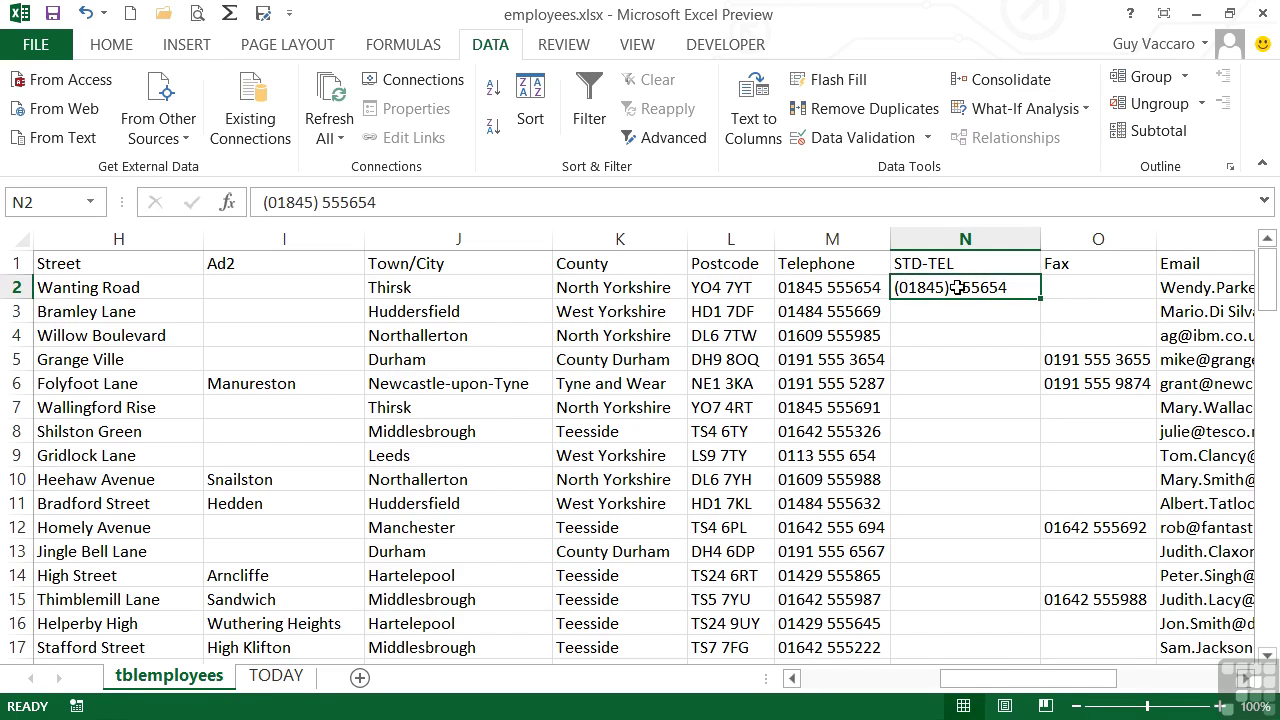
pyautogui.click(846, 84)
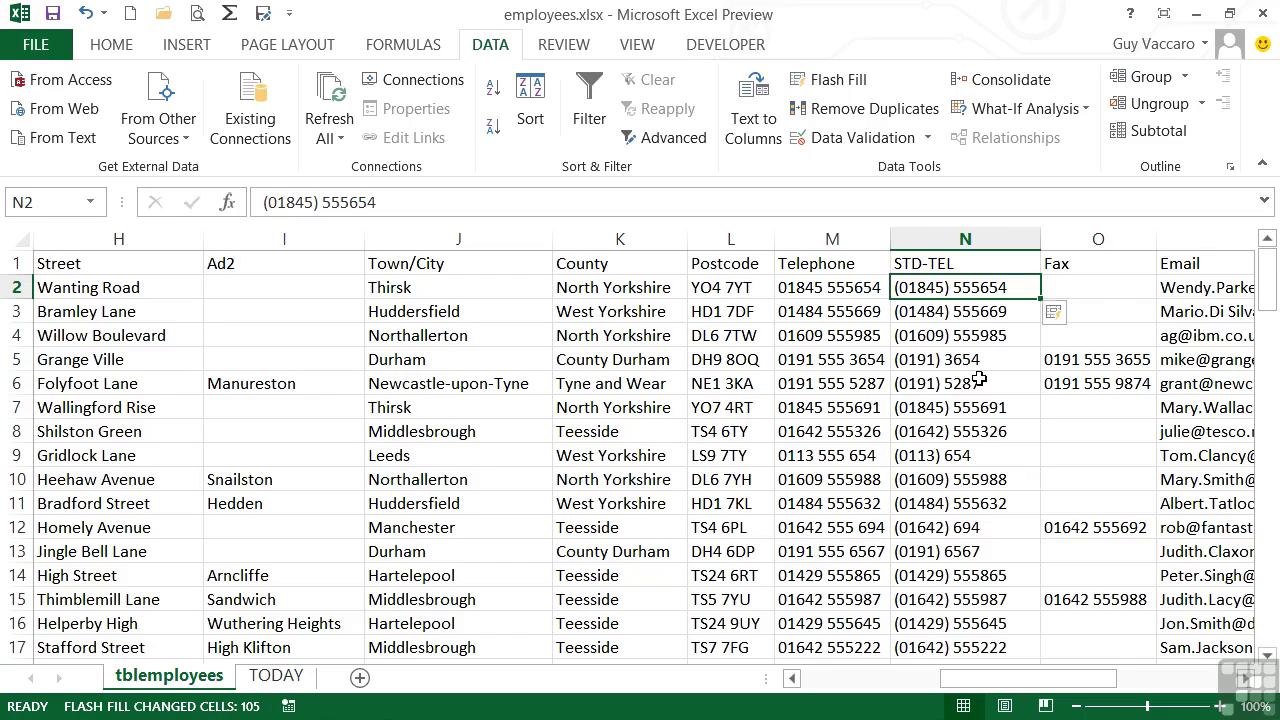
pyautogui.scroll(-7, 979, 379)
pyautogui.scroll(-5, 979, 379)
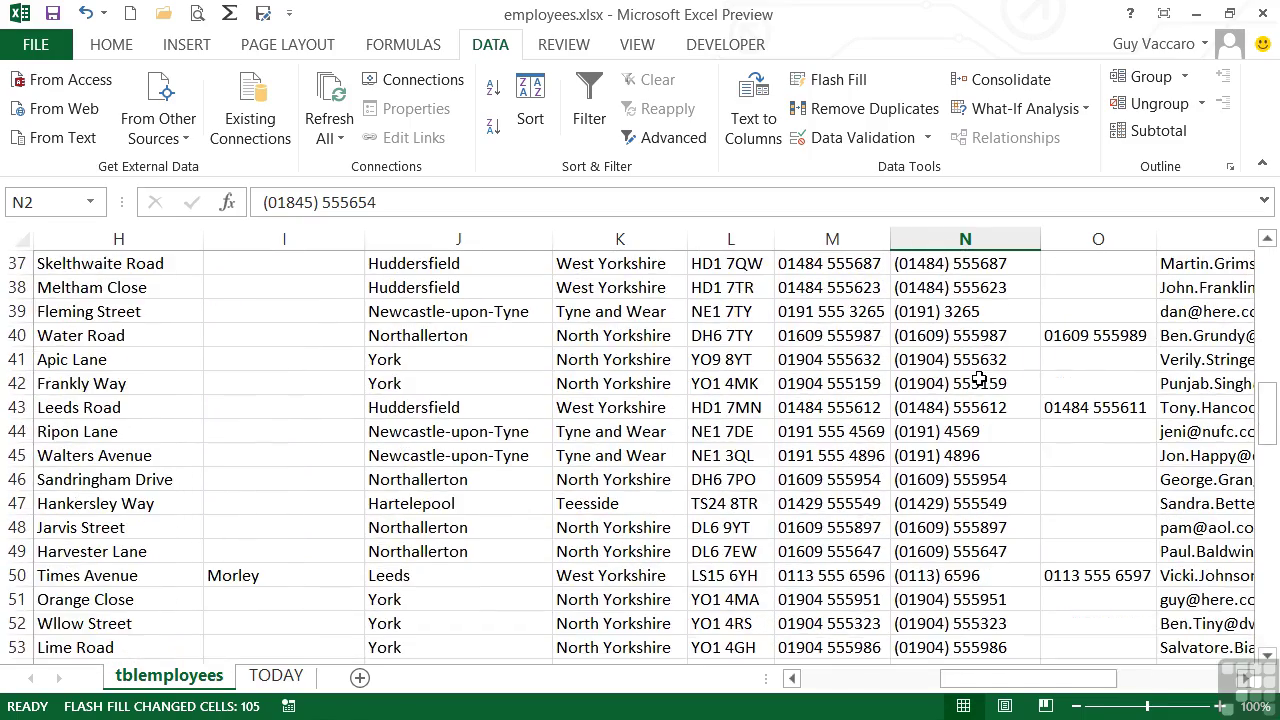